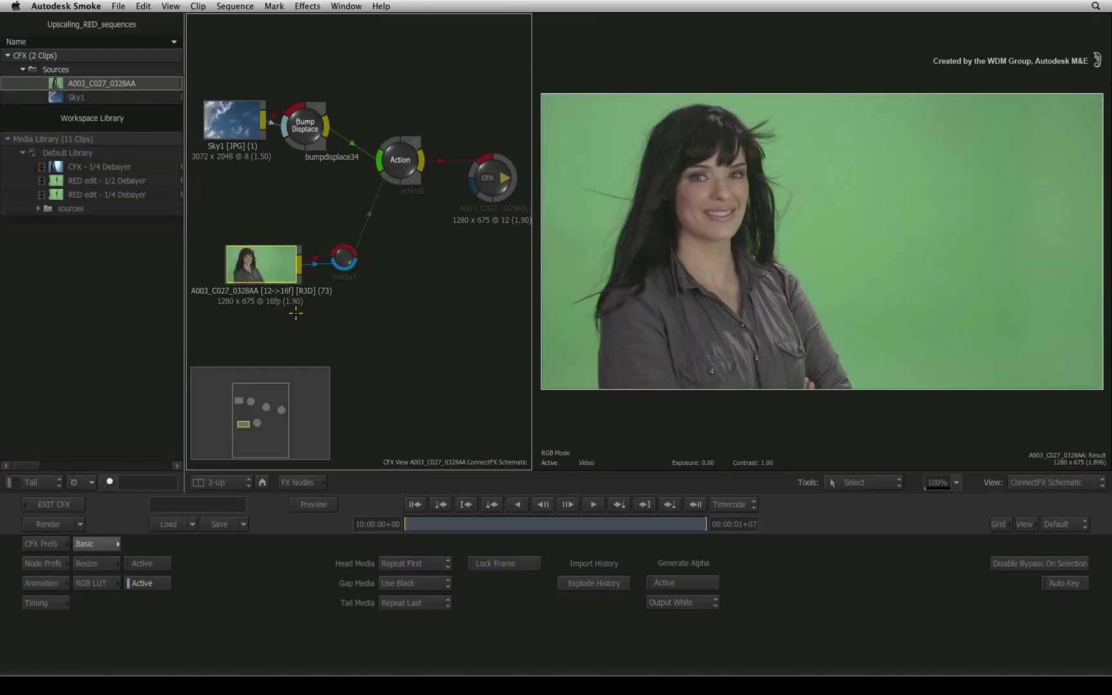
Step: Examine the Action node's rendering resolution in its node preferences
left_click(399, 163)
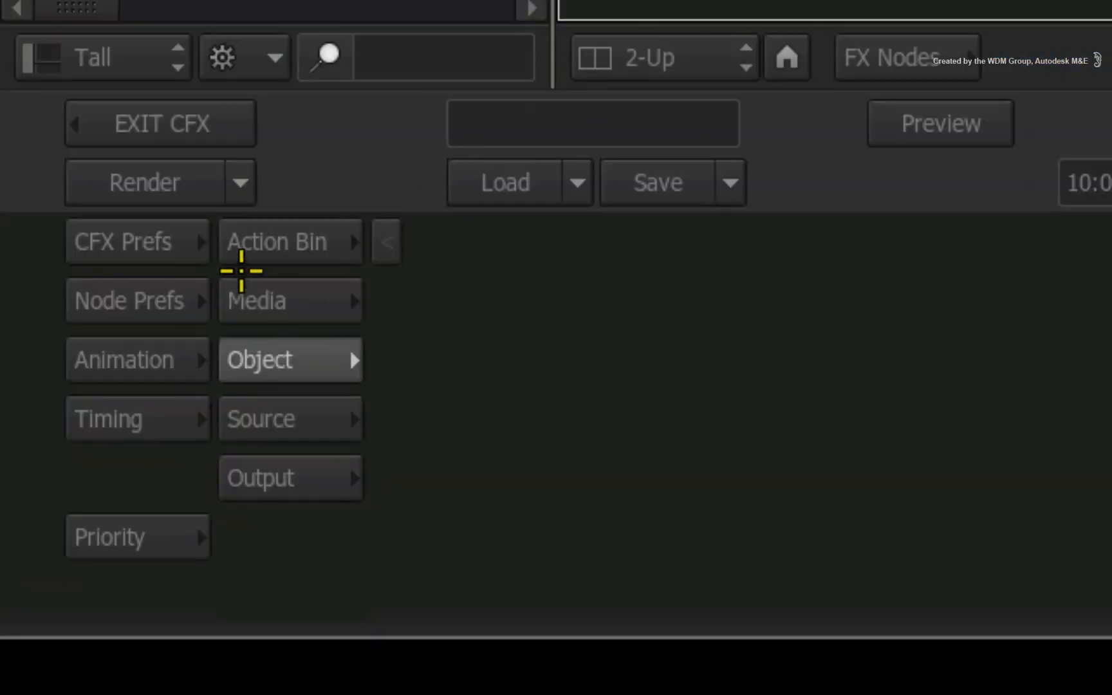
left_click(116, 302)
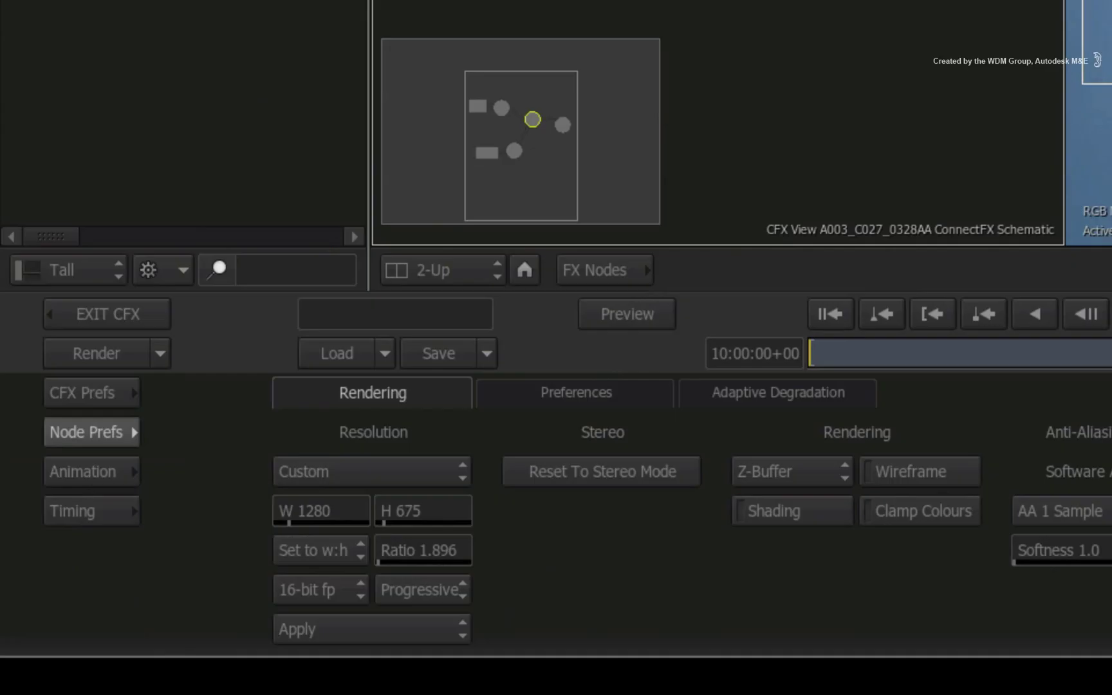
left_click(92, 429)
Step: Inspect the GMask spline inside the Modular Keyer of the A003_C027_0328AA media layer and return to the ConnectFX schematic to exit it
left_click(174, 429)
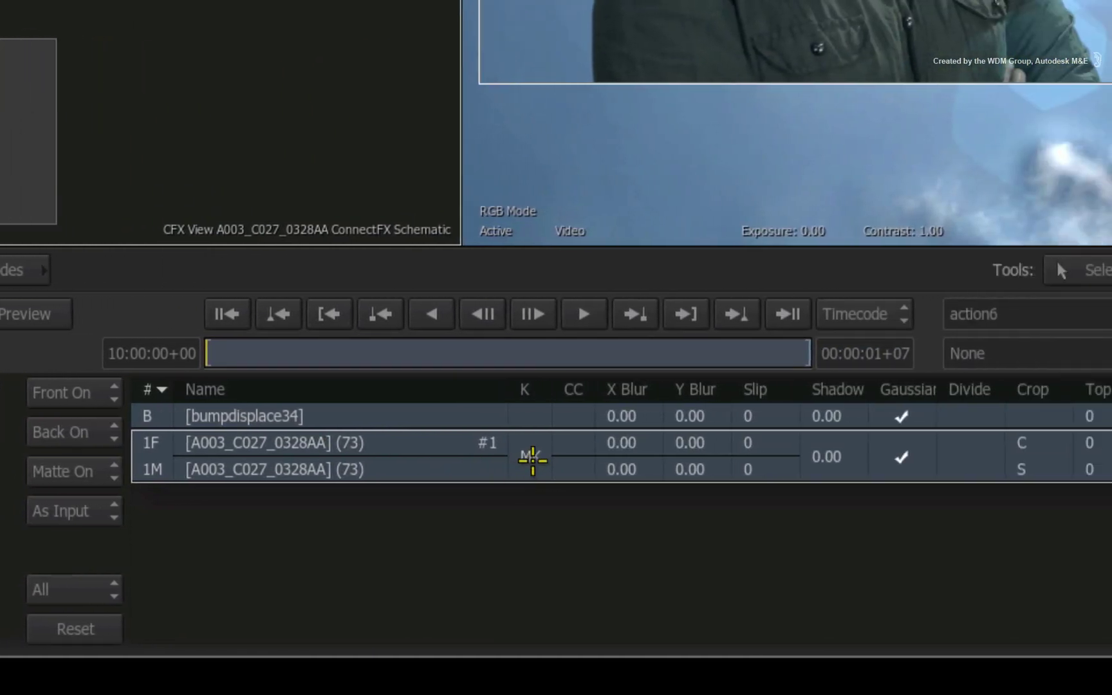
left_click(530, 454)
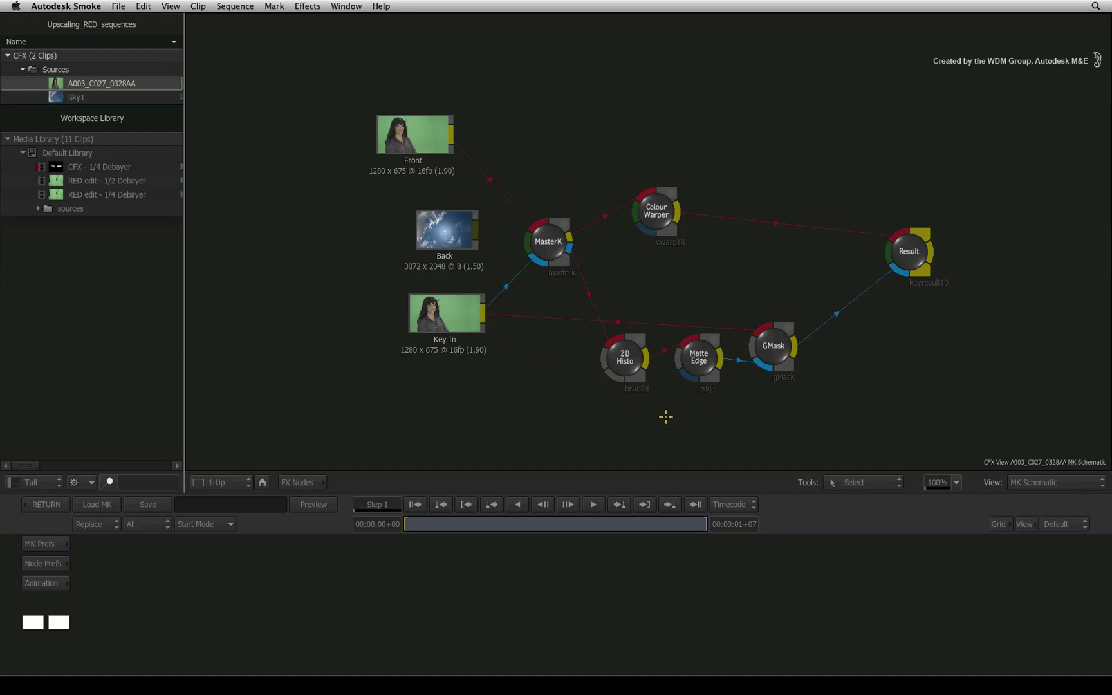
left_click(754, 339)
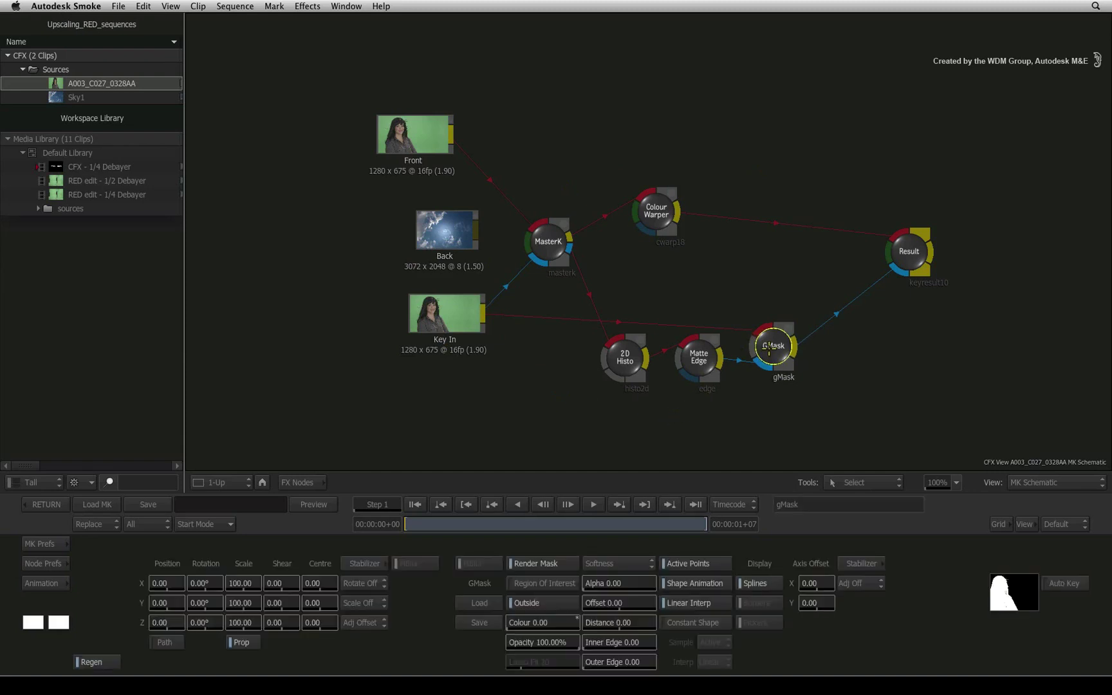
key("F1")
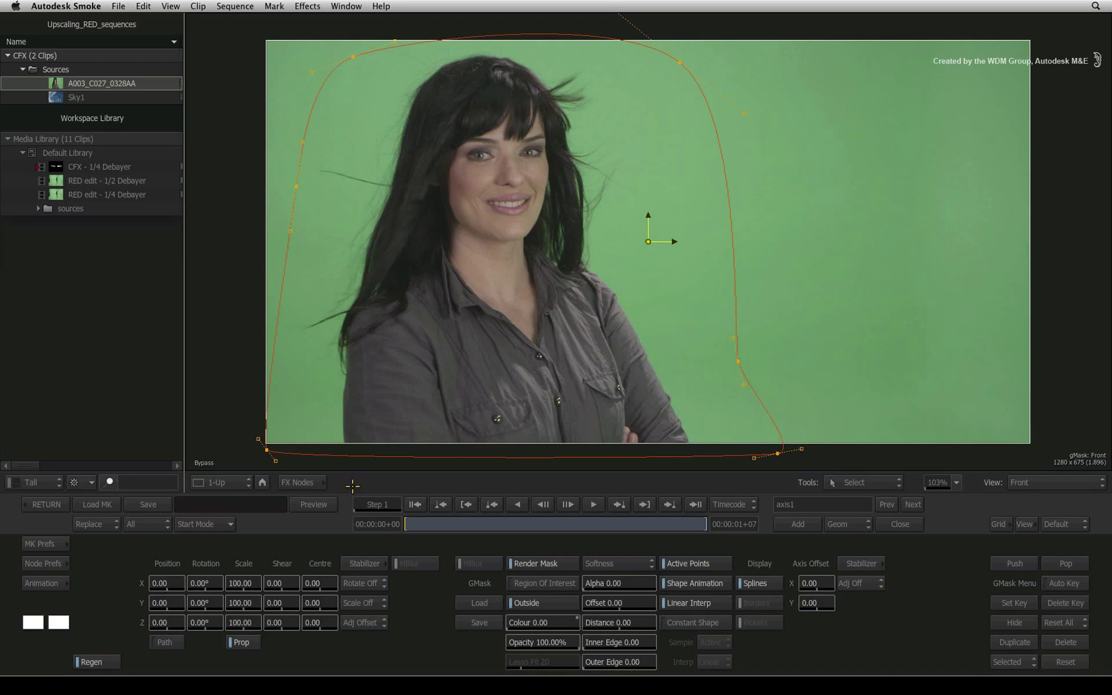
left_click(47, 504)
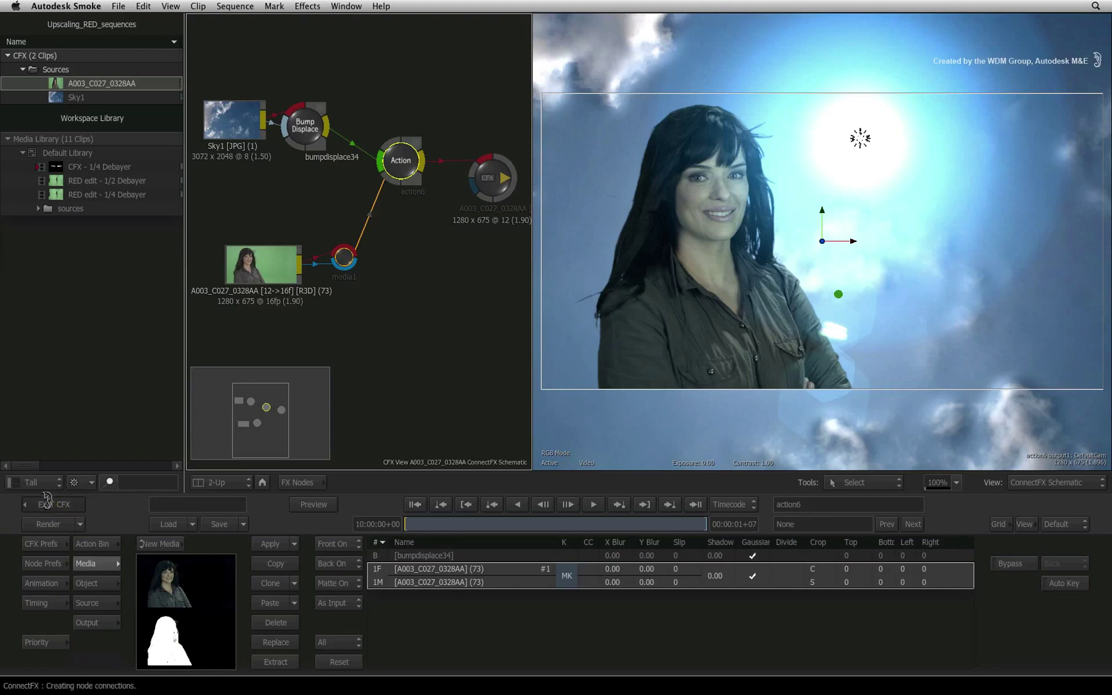
left_click(46, 504)
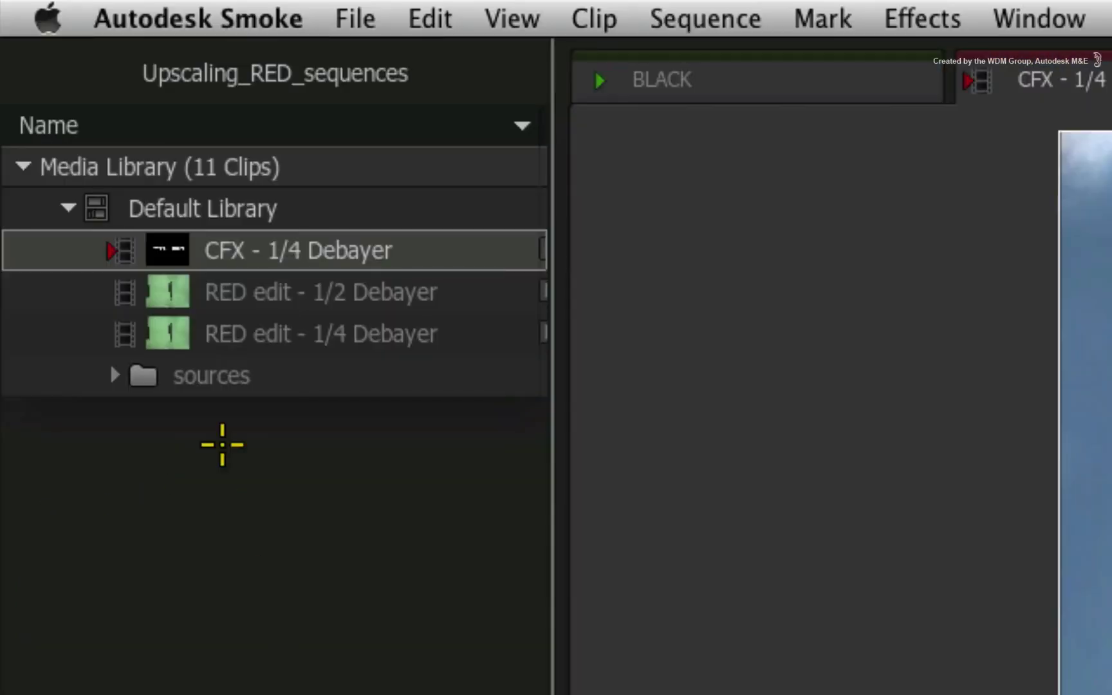
Step: Duplicate the CFX - 1/4 Debayer sequence and rename the original to CFX - 1/2 Debayer
left_click(163, 249)
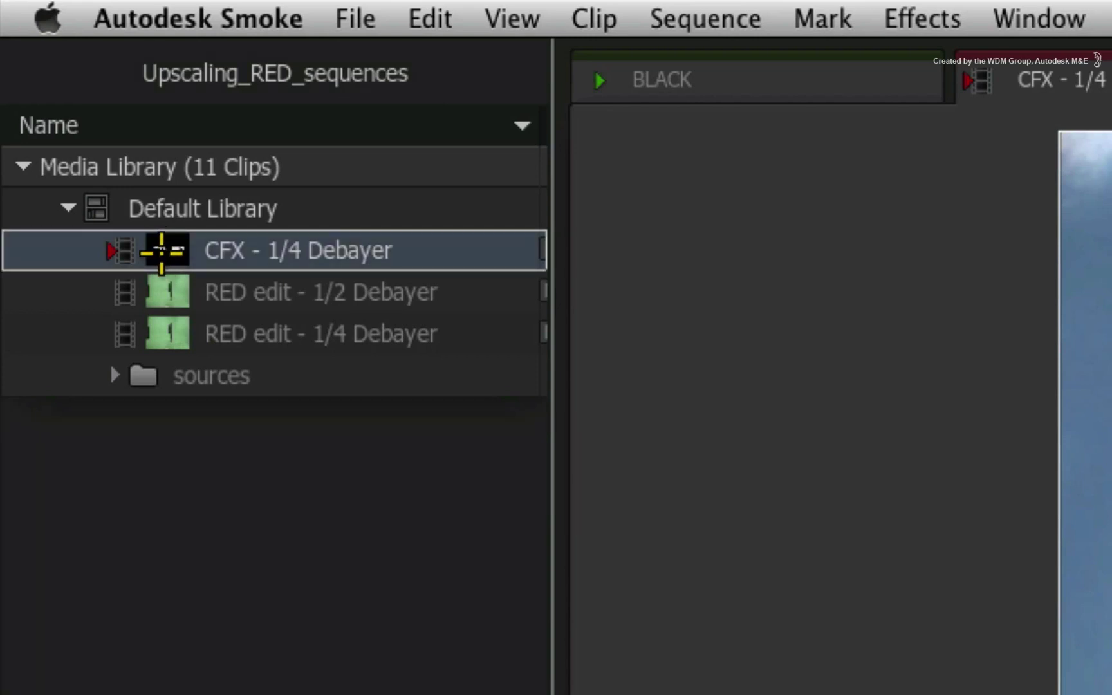
key("super+d")
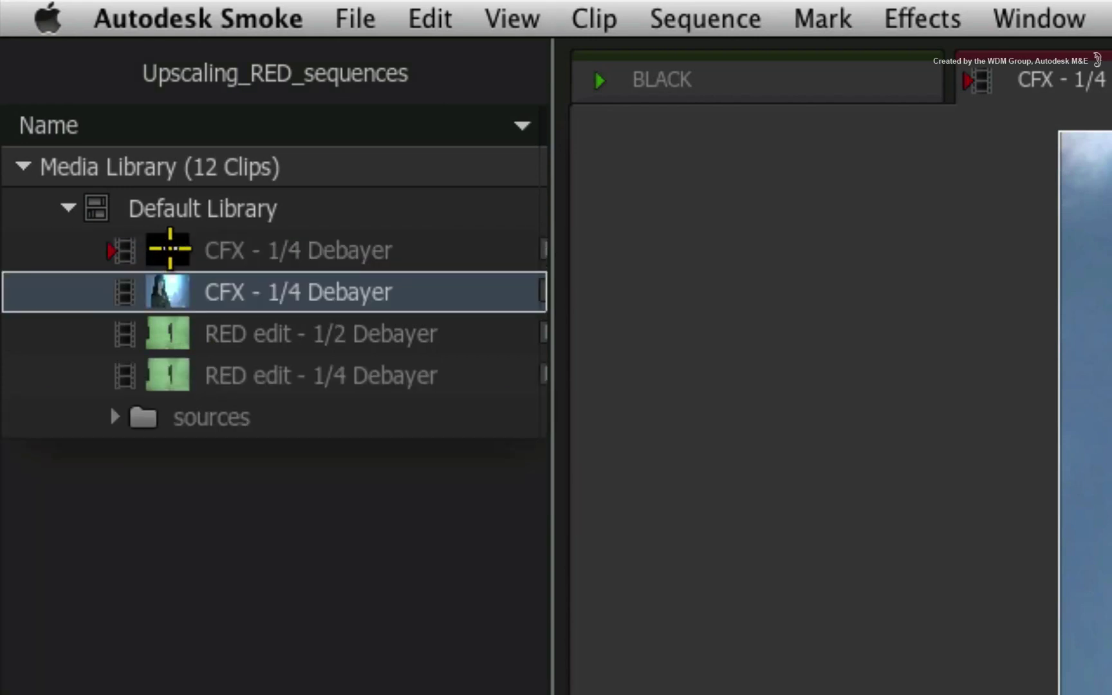
left_click(168, 246)
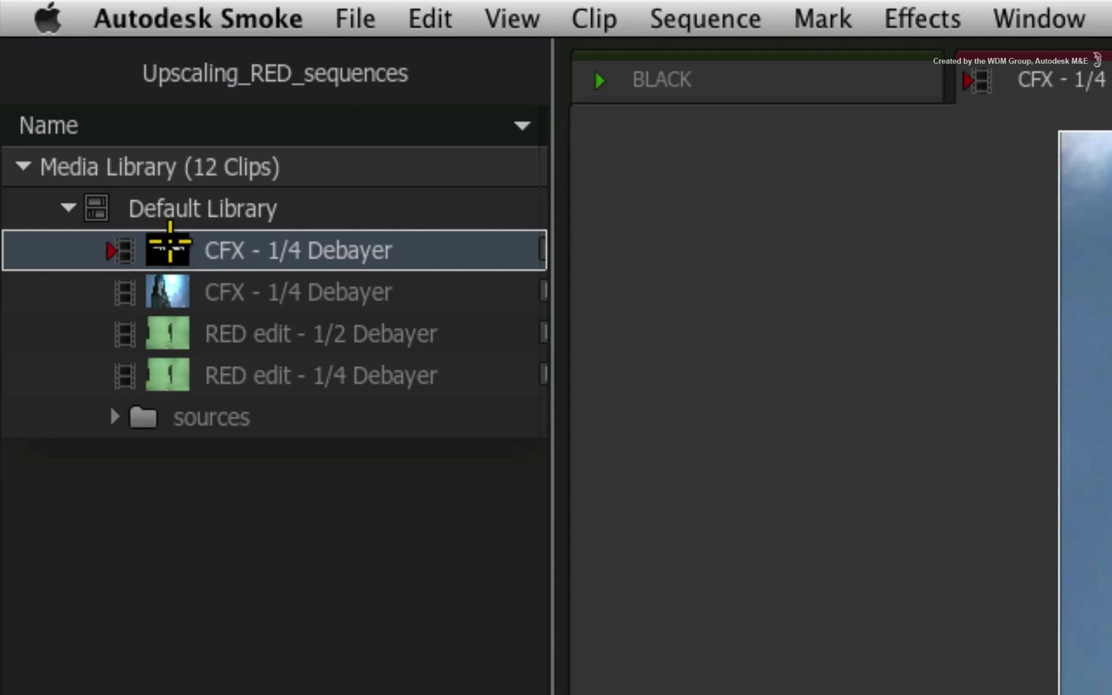
double_click(308, 248)
left_click(314, 249)
key("BackSpace")
type("2")
key("Return")
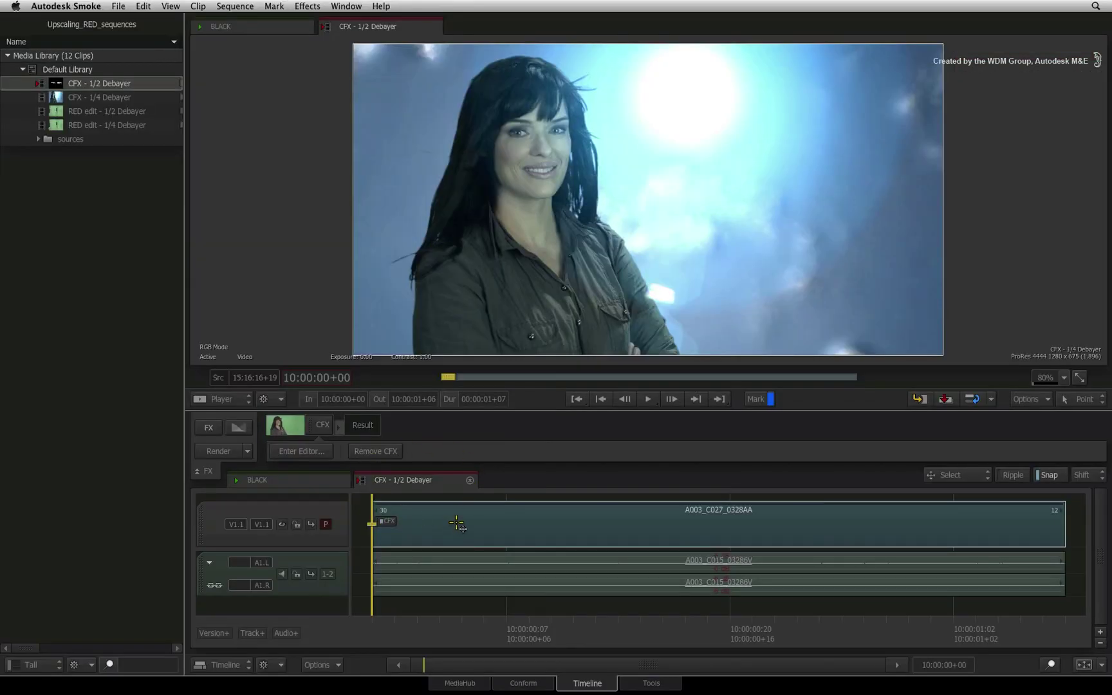
Step: Unlink the media from the A003_C027_0328AA segment in the CFX - 1/2 Debayer timeline and confirm the operation
left_click(455, 522)
right_click(450, 524)
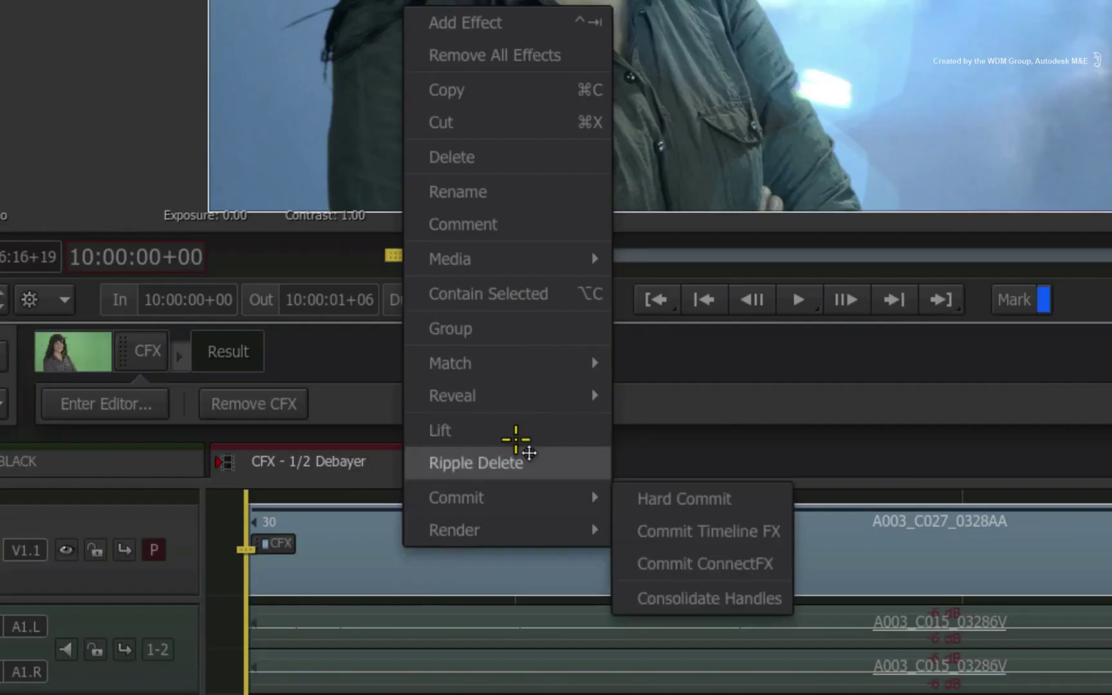
mouse_move(608, 260)
left_click(657, 260)
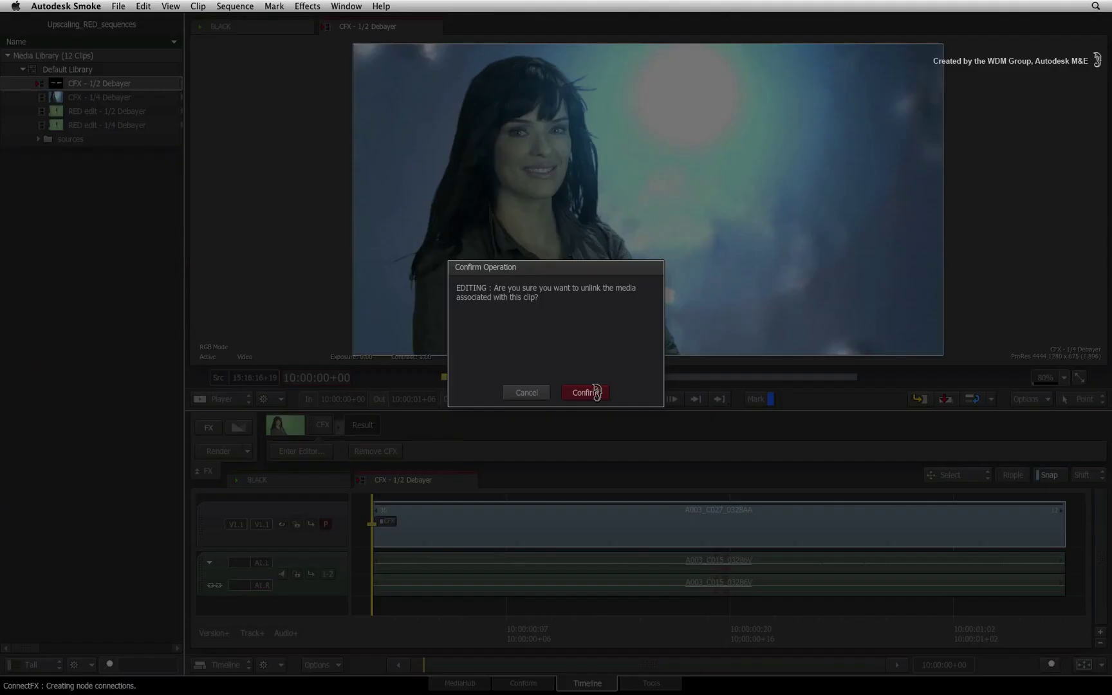
left_click(586, 392)
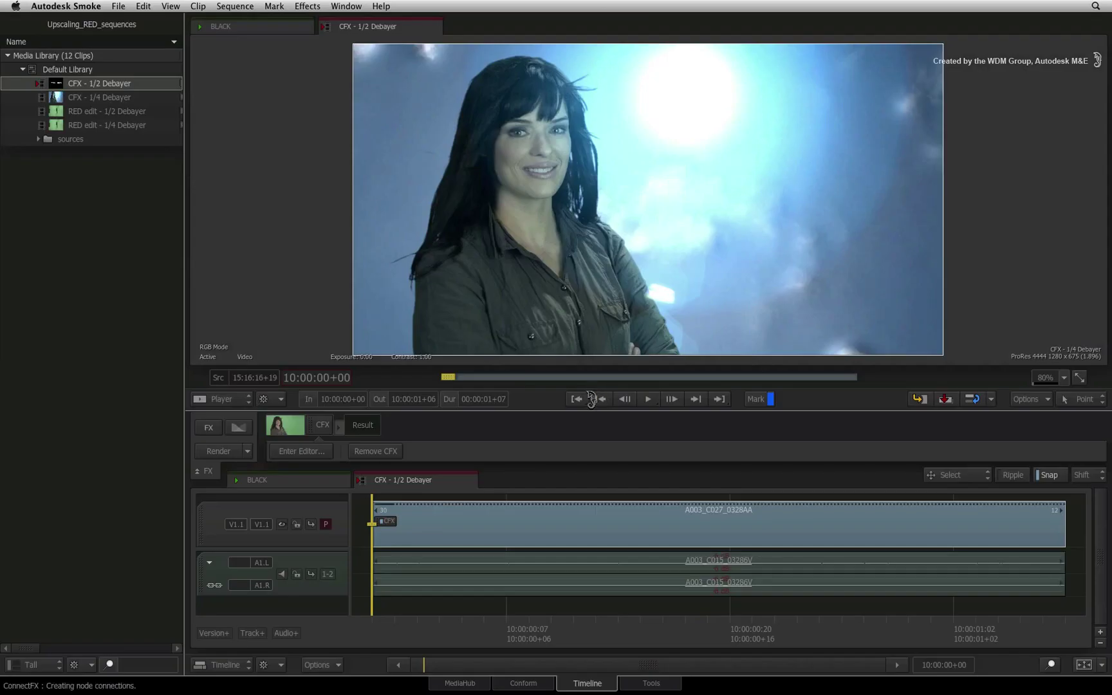
Step: Reformat the CFX - 1/2 Debayer sequence to 2560 x 1350 with Crop Edges, matching the resolution of source clip A002_C005_0328OQ_001 in MediaHub
left_click(470, 681)
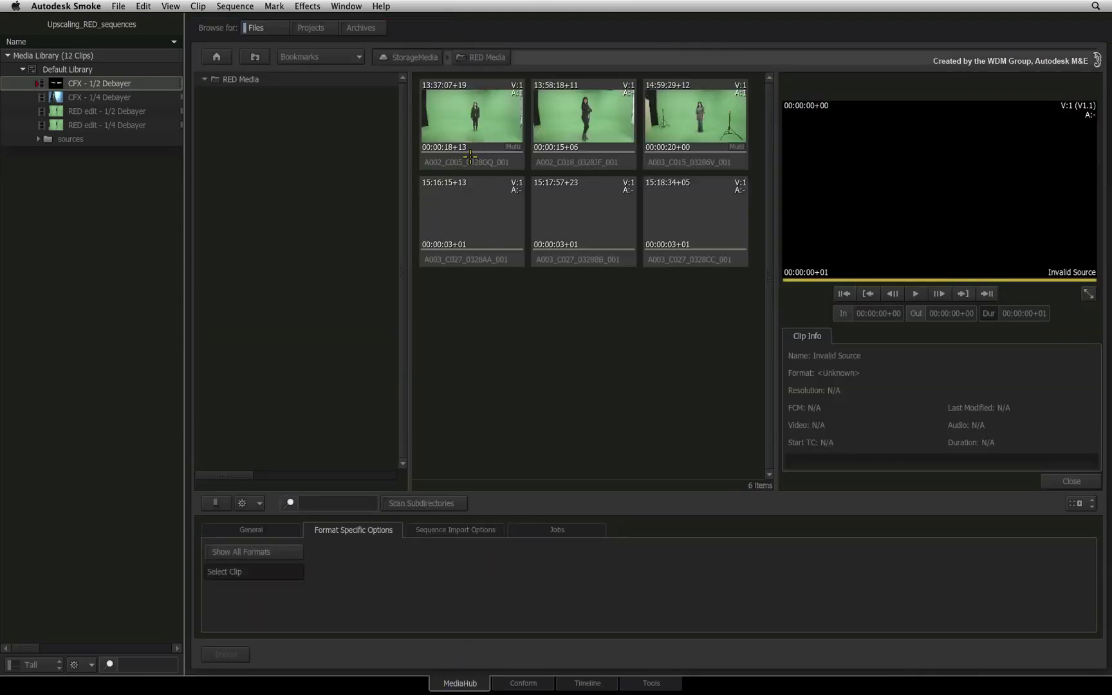
left_click(469, 158)
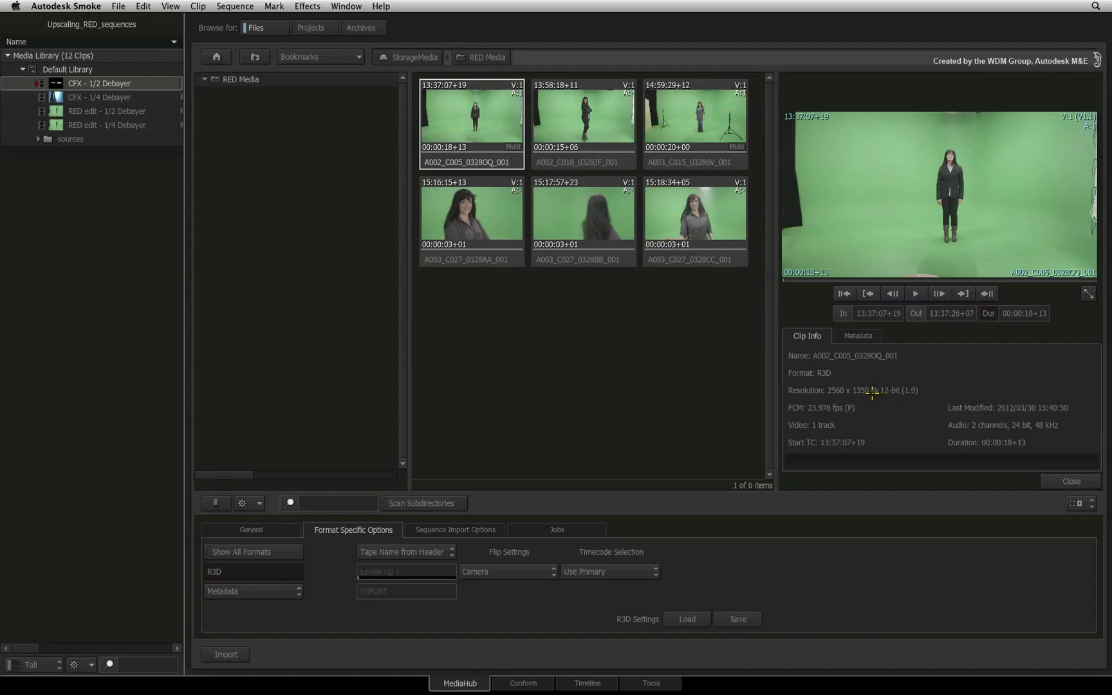
left_click(58, 83)
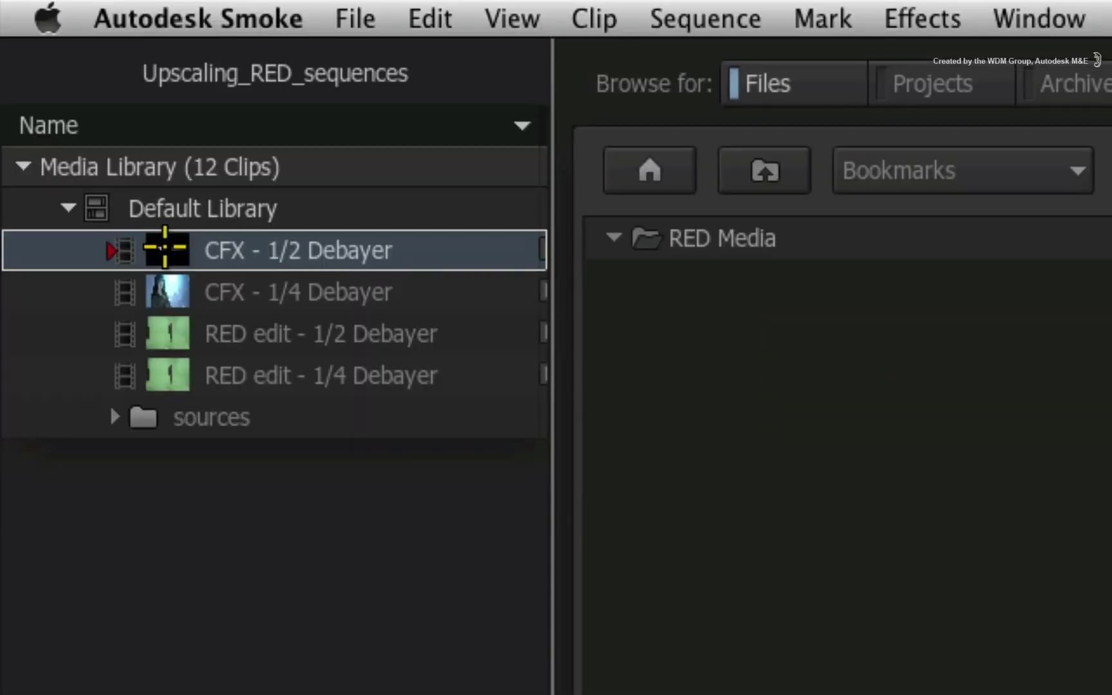
right_click(56, 83)
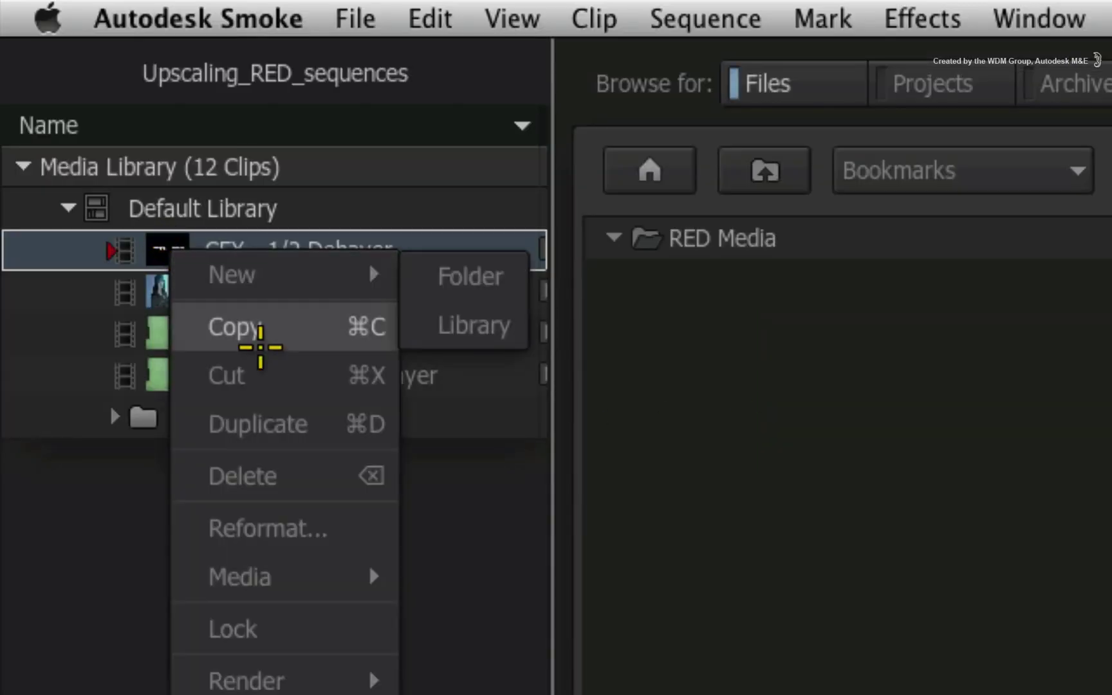
left_click(300, 531)
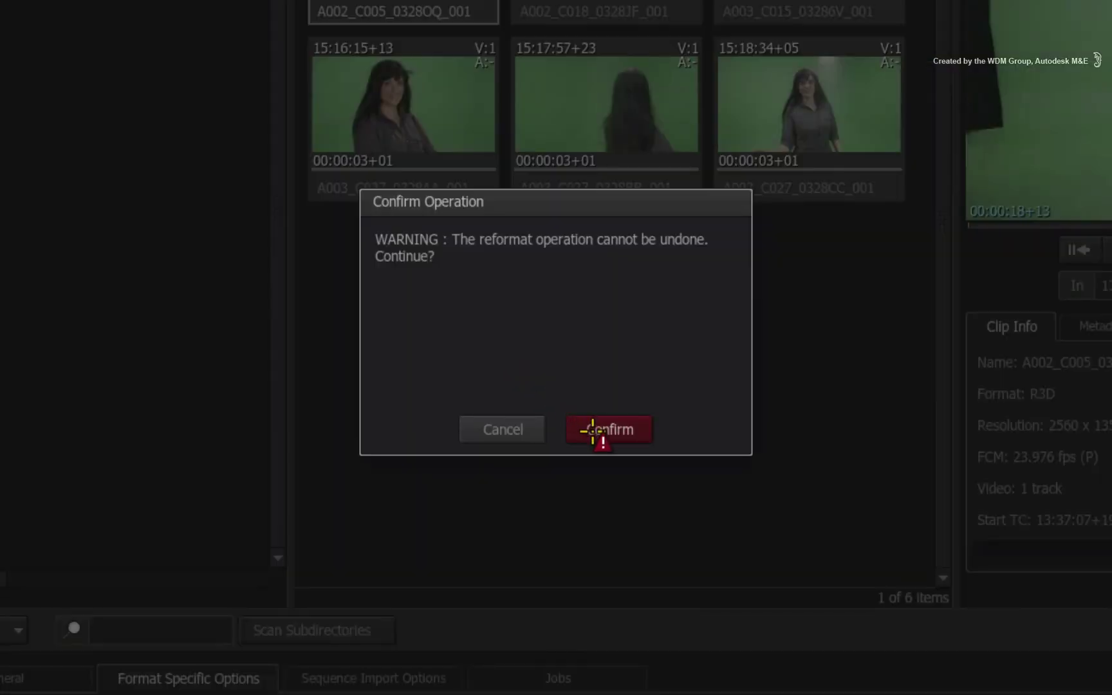
left_click(593, 430)
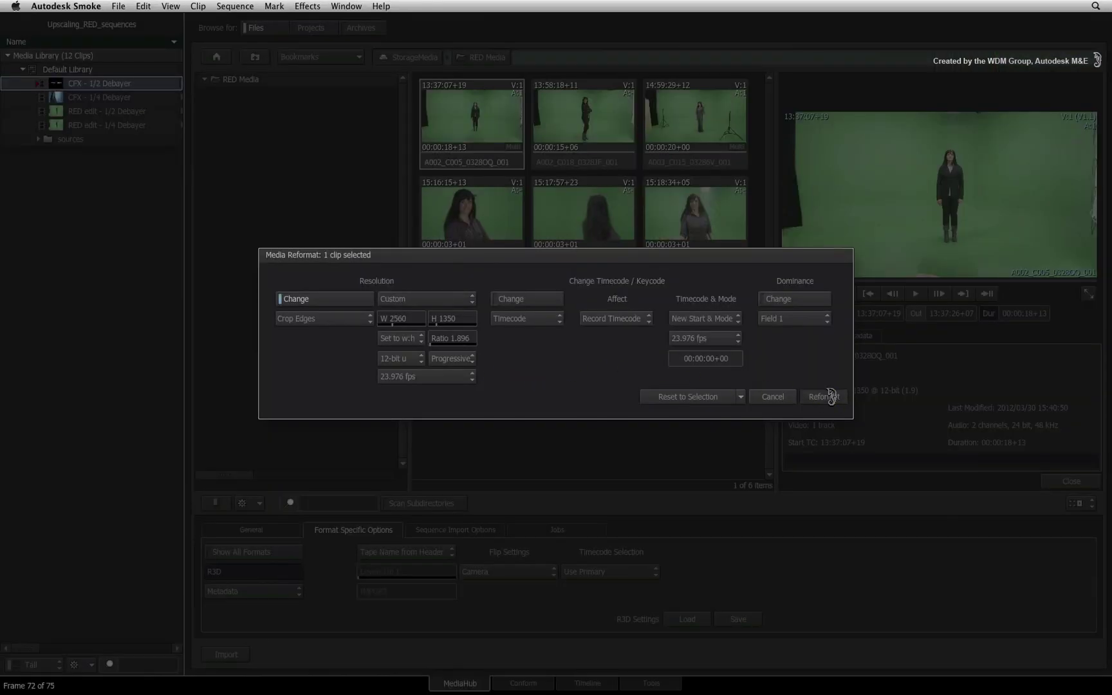
left_click(826, 397)
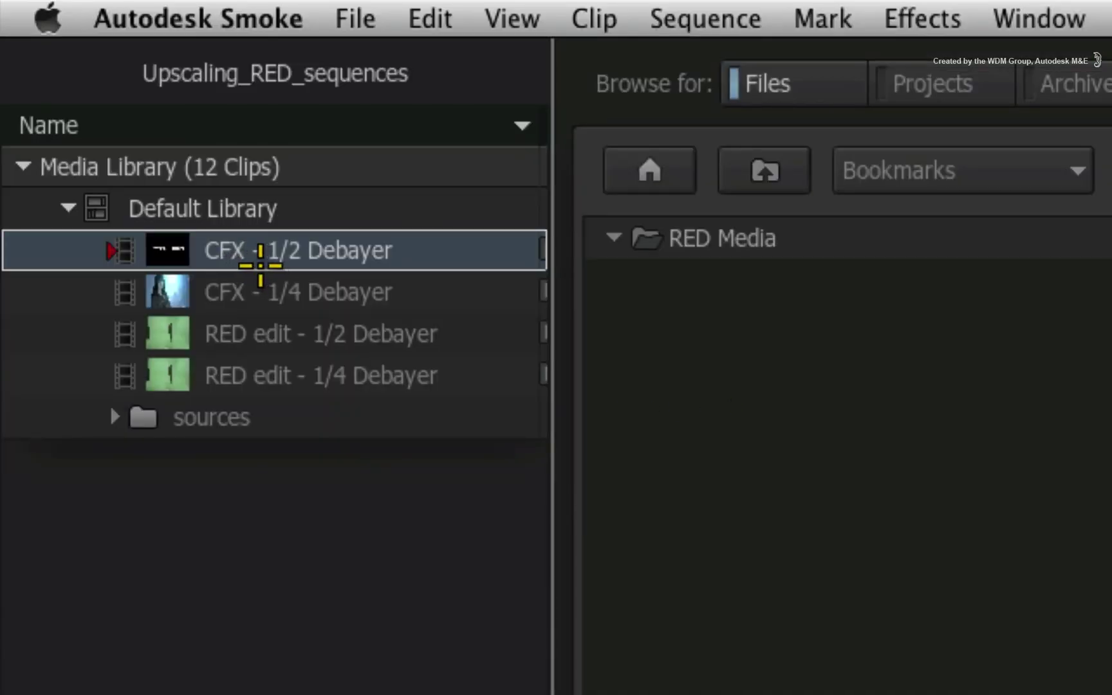
mouse_move(80, 86)
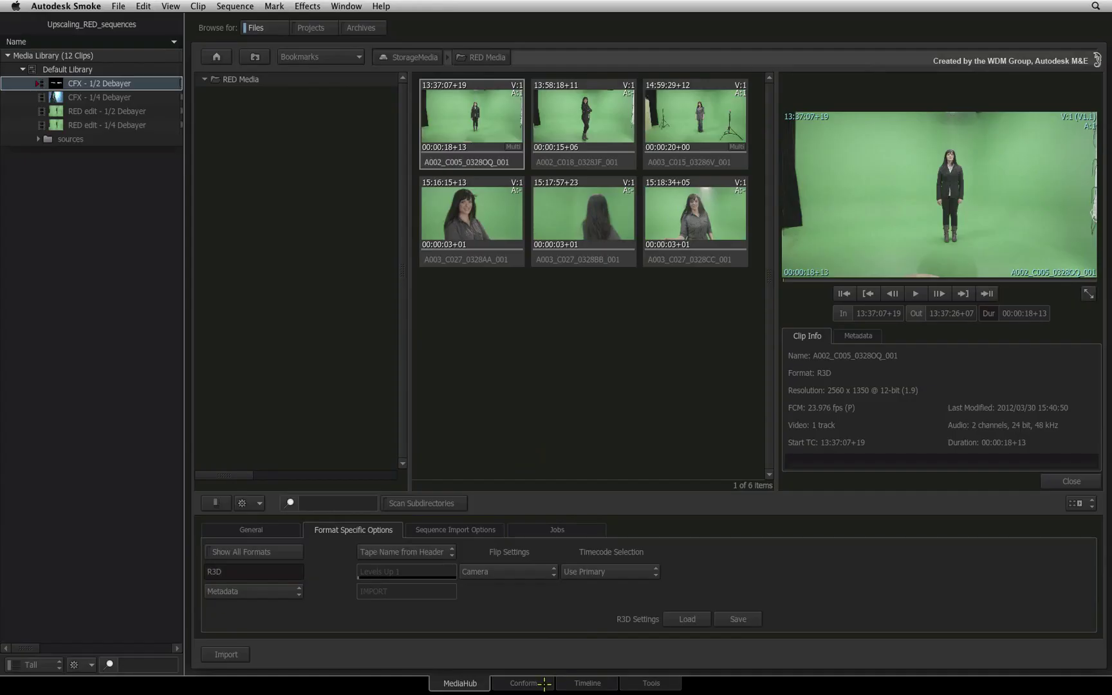
Step: Set the RED Media folder as the search location for conforming the CFX - 1/2 Debayer sequence
left_click(544, 683)
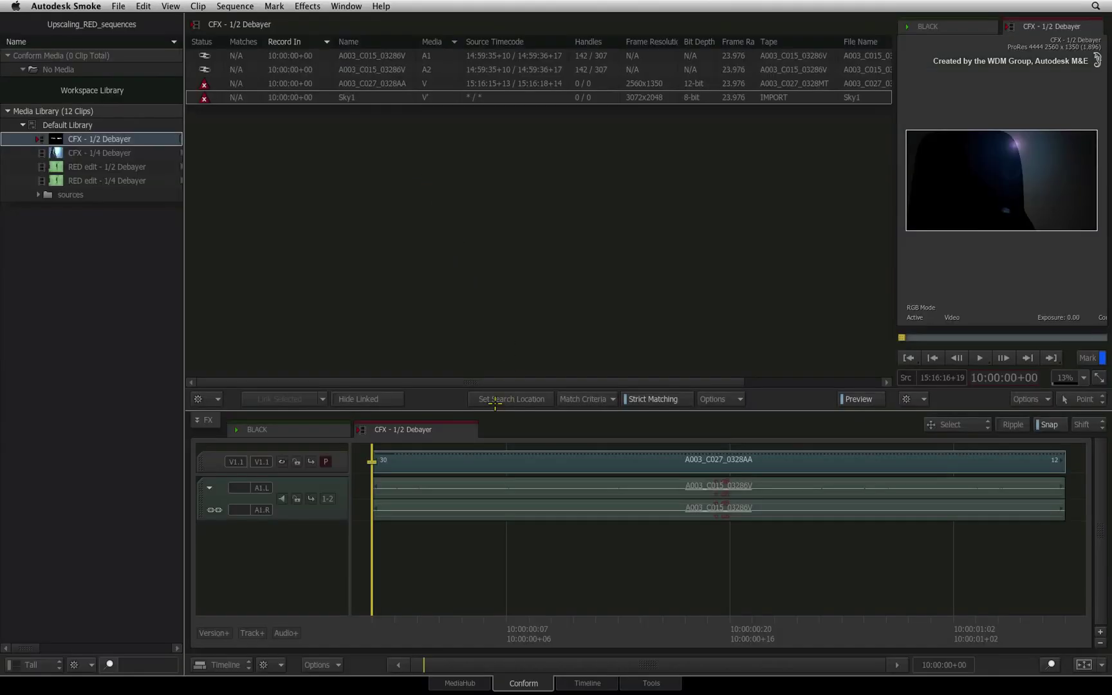
left_click(495, 399)
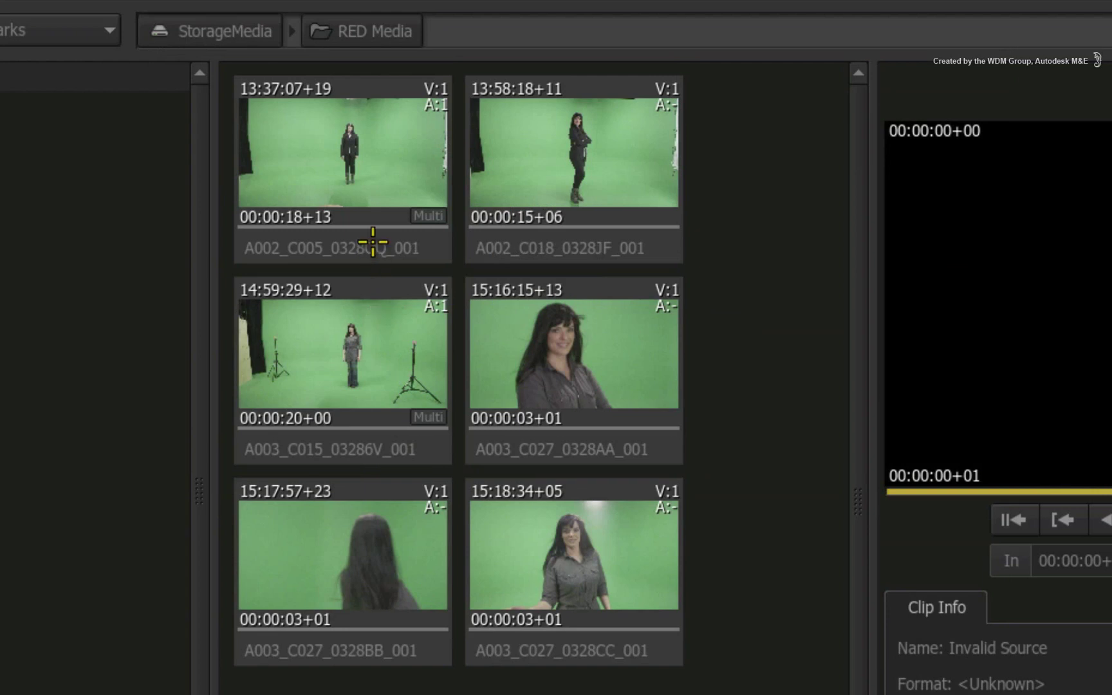
left_click(443, 149)
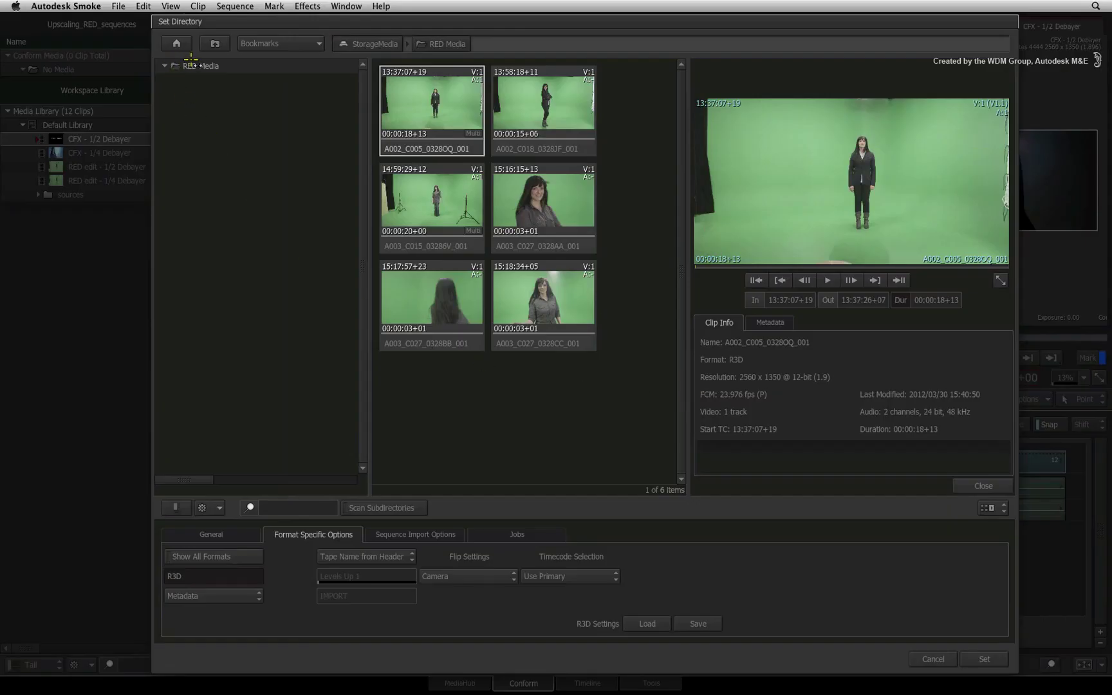
double_click(188, 63)
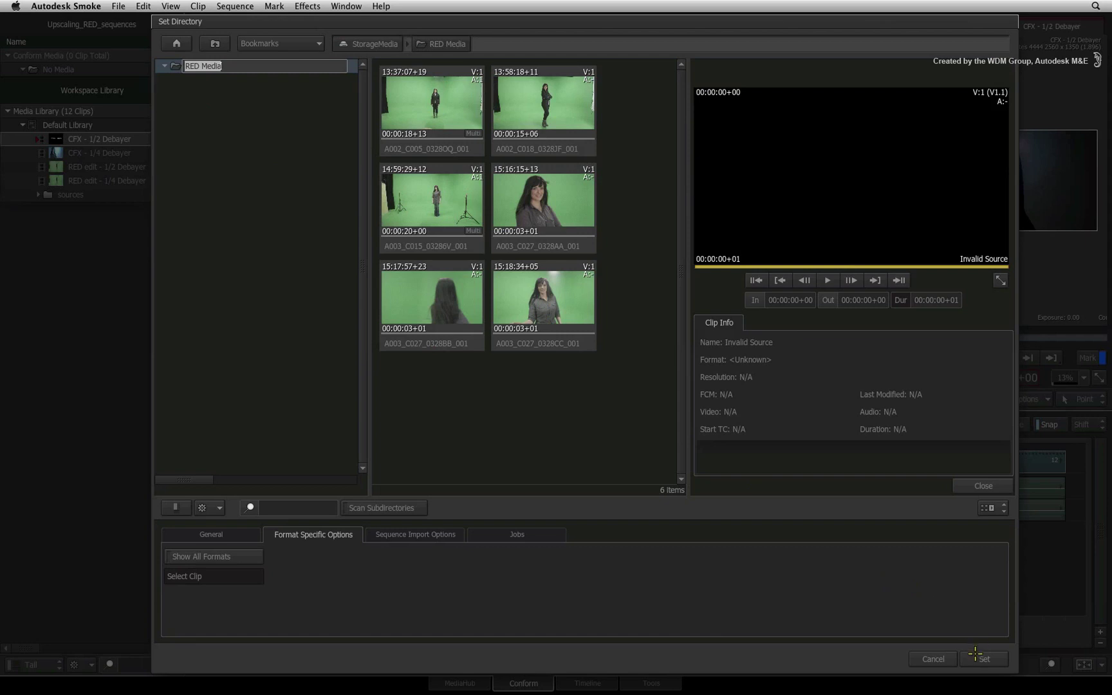
left_click(976, 652)
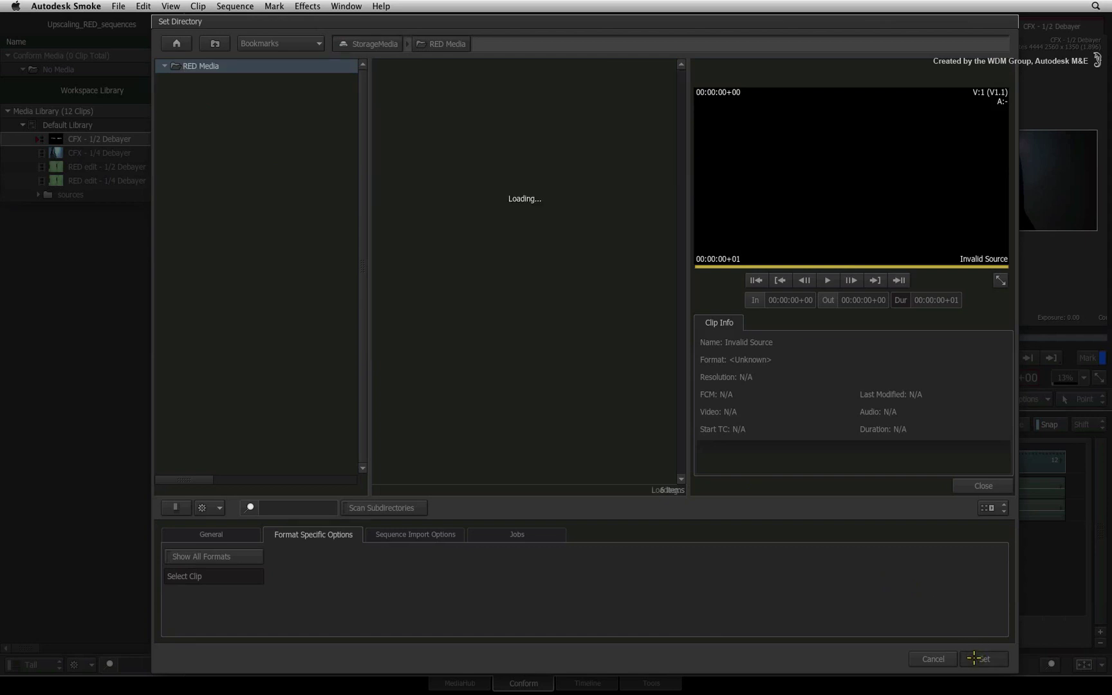
left_click(977, 654)
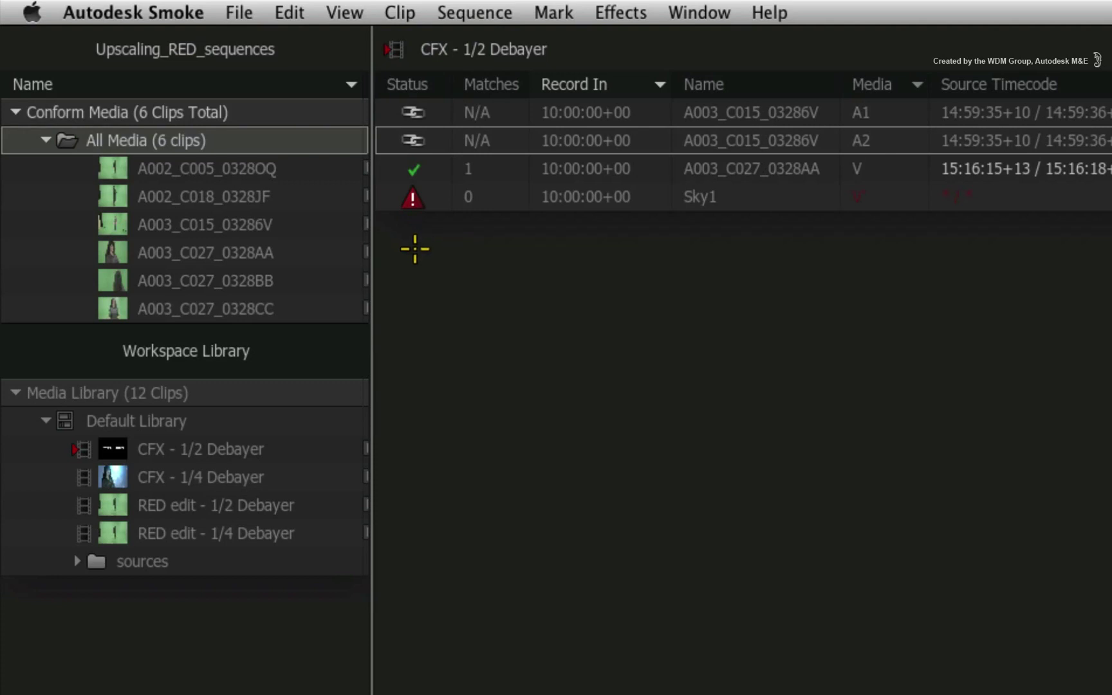
Step: Add the Sky1 clip from the Jpeg sources folder to the All Media conform folder
left_click(73, 562)
left_click(73, 562)
left_click(104, 617)
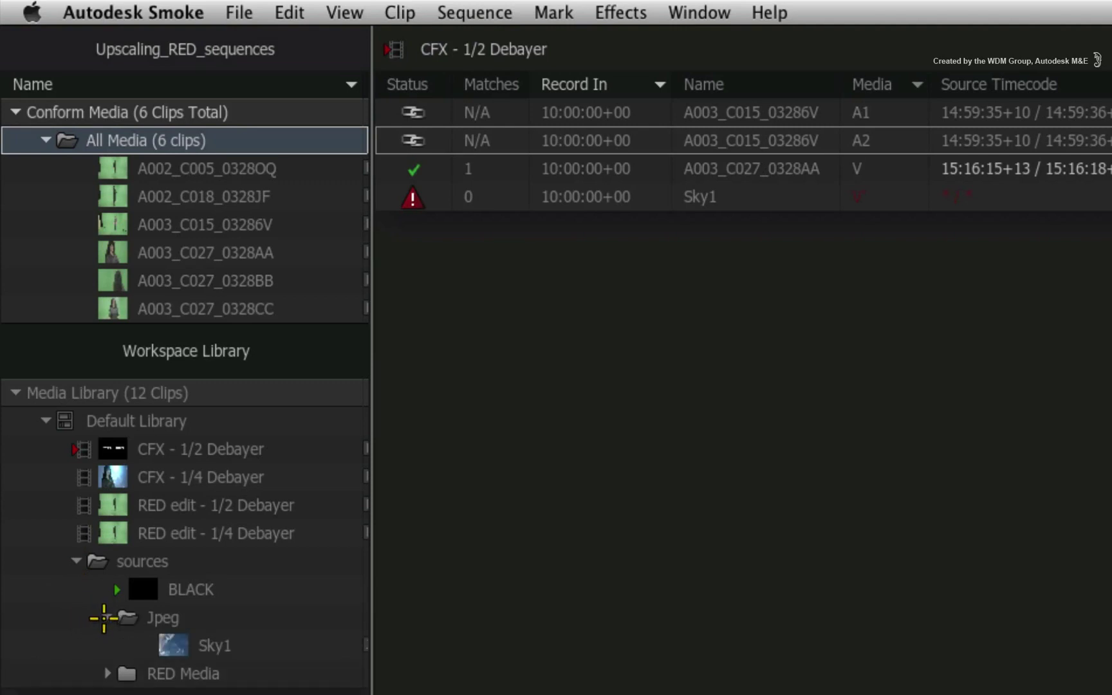
left_click(172, 645)
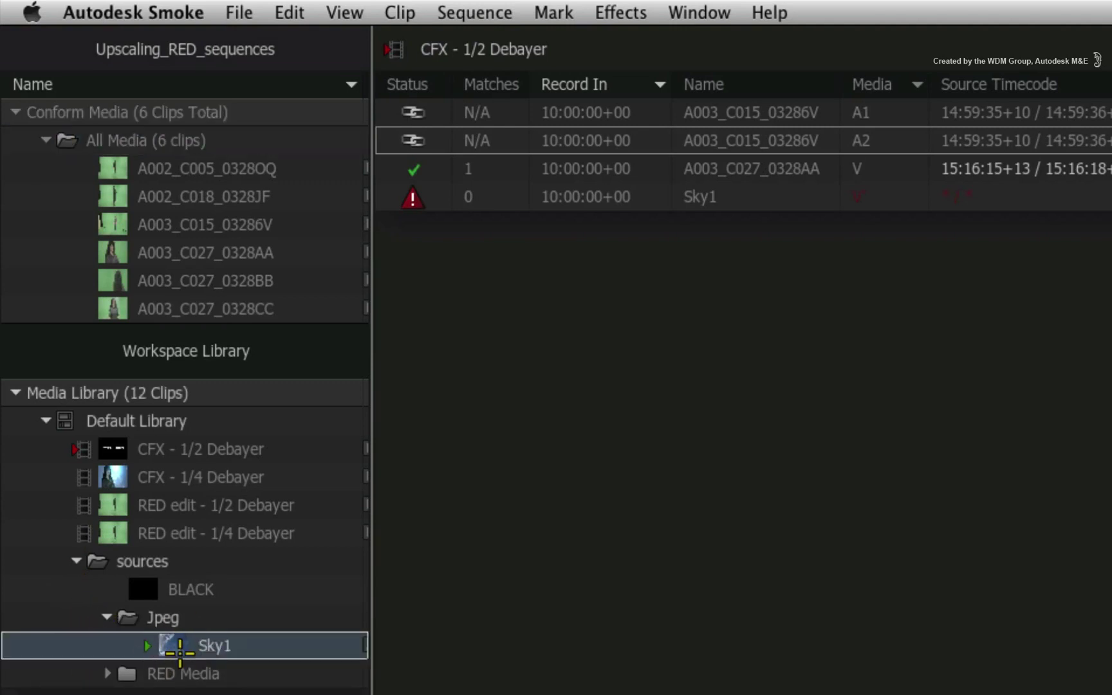
left_click_drag(172, 646, 109, 142)
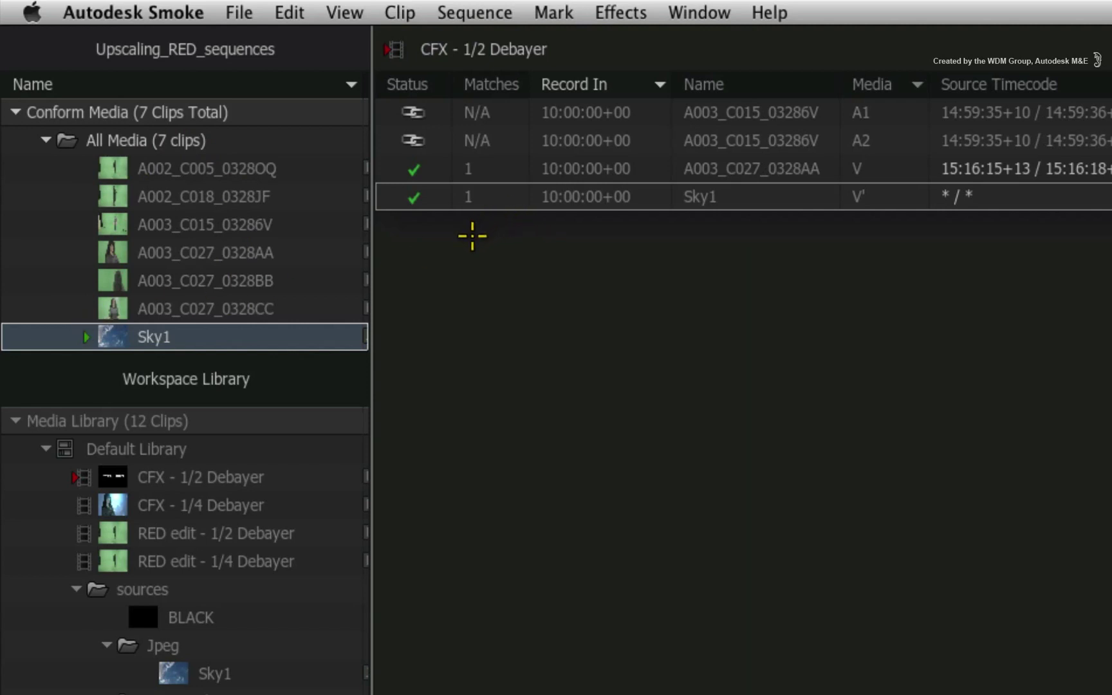
Step: Check the potential matches for the A003_C027_0328AA and Sky1 segments and link all matched sources in the CFX - 1/2 Debayer sequence
left_click(587, 166)
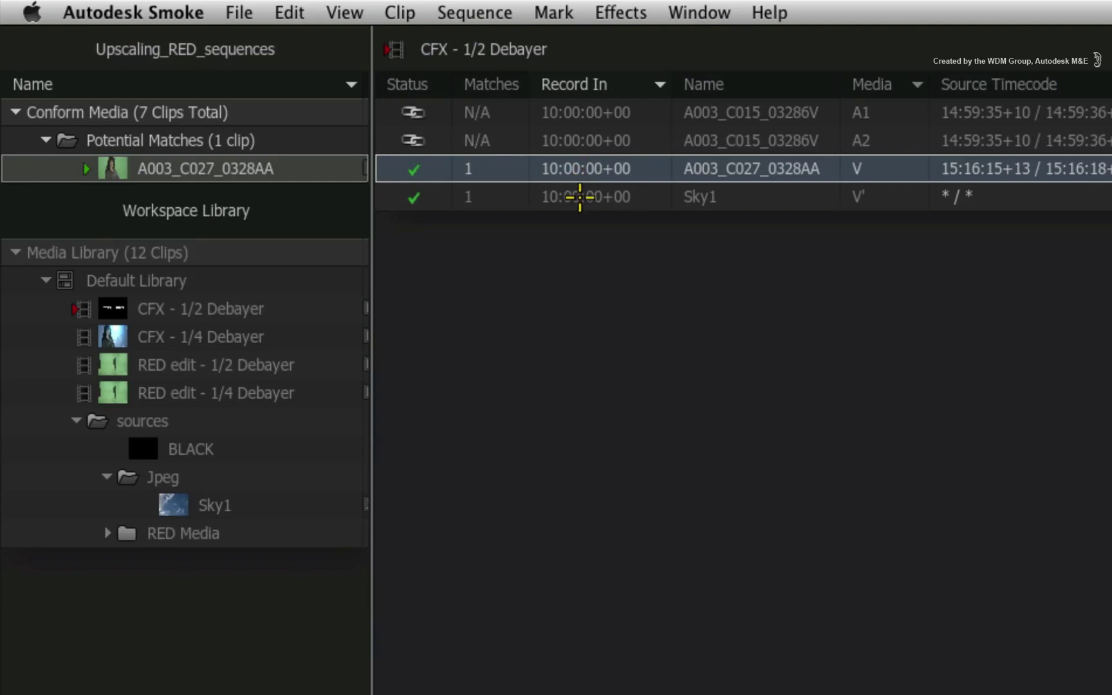
left_click(583, 195)
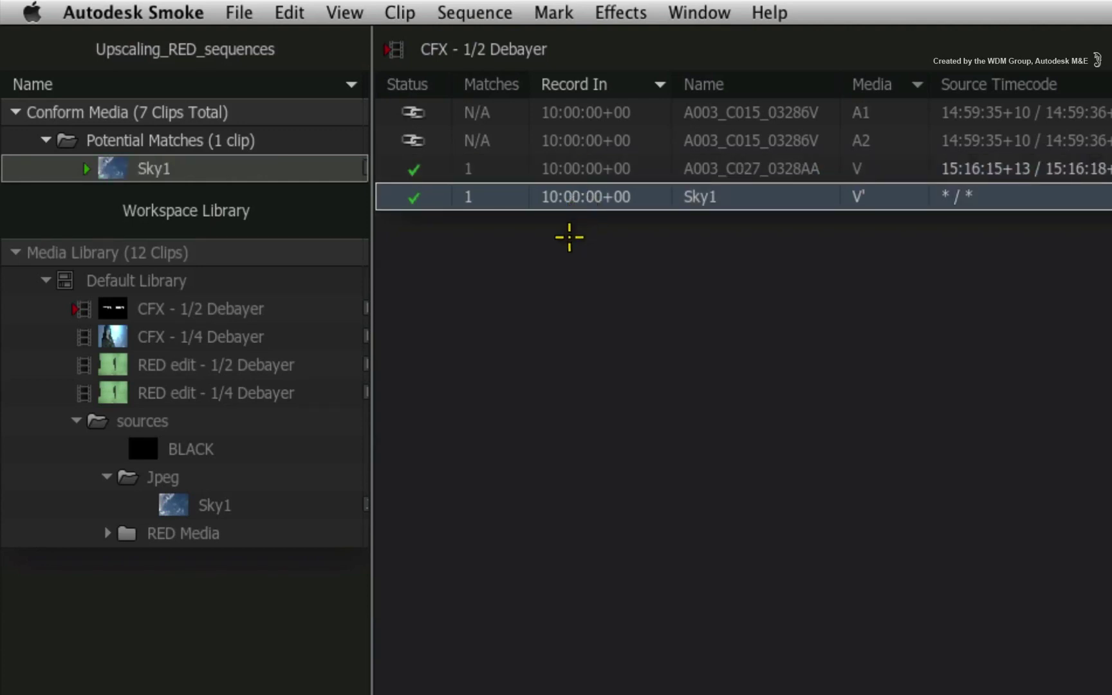
right_click(557, 196)
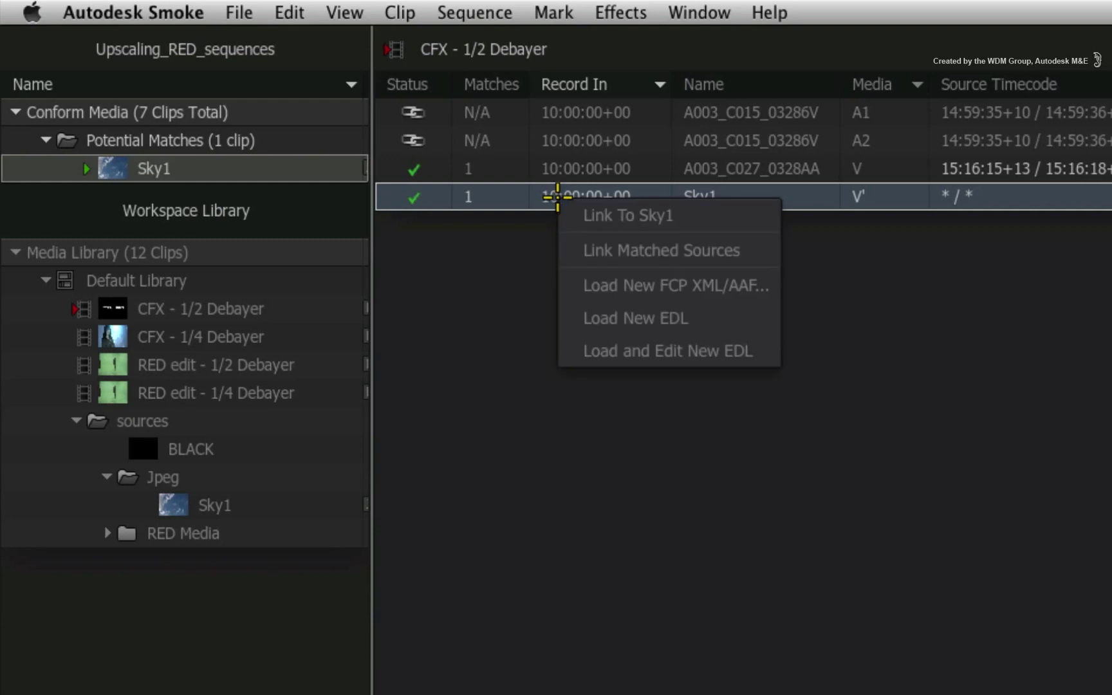
left_click(608, 250)
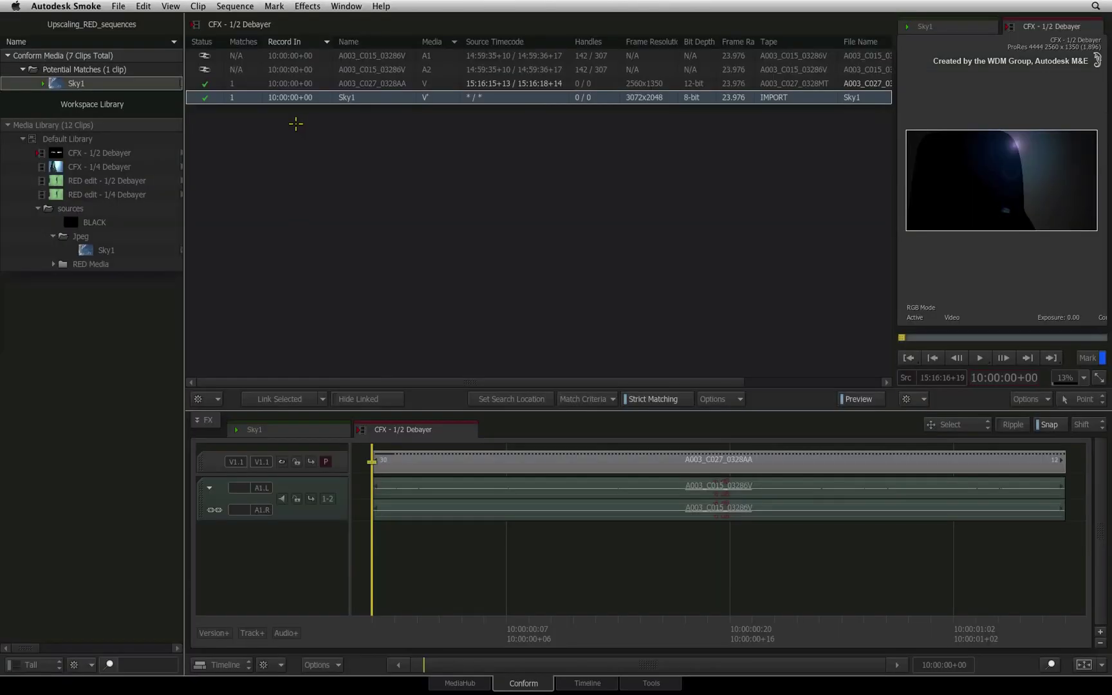
Step: Open the ConnectFX editor for the A003_C027_0328AA segment in the CFX - 1/2 Debayer timeline
left_click(603, 684)
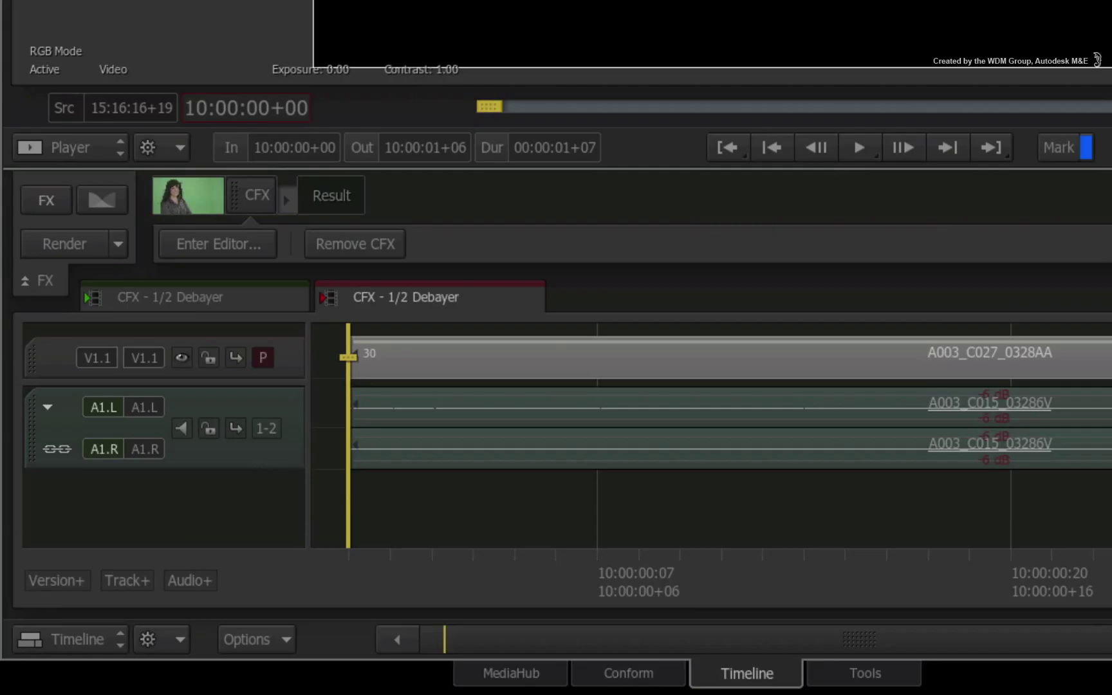
left_click(433, 368)
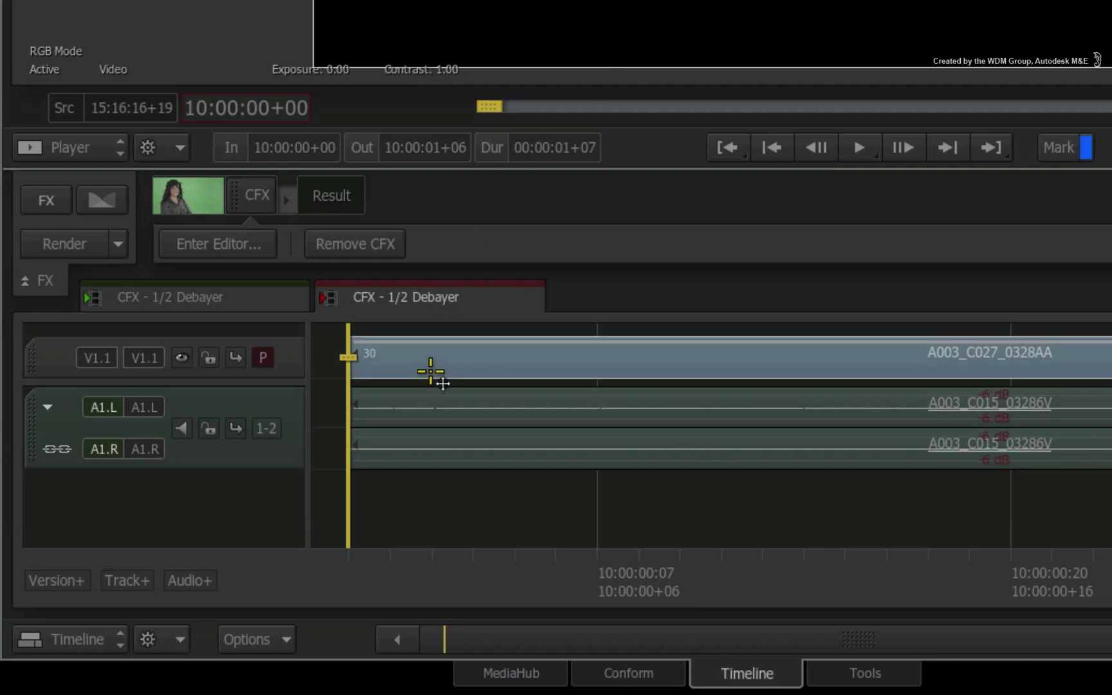
left_click(221, 243)
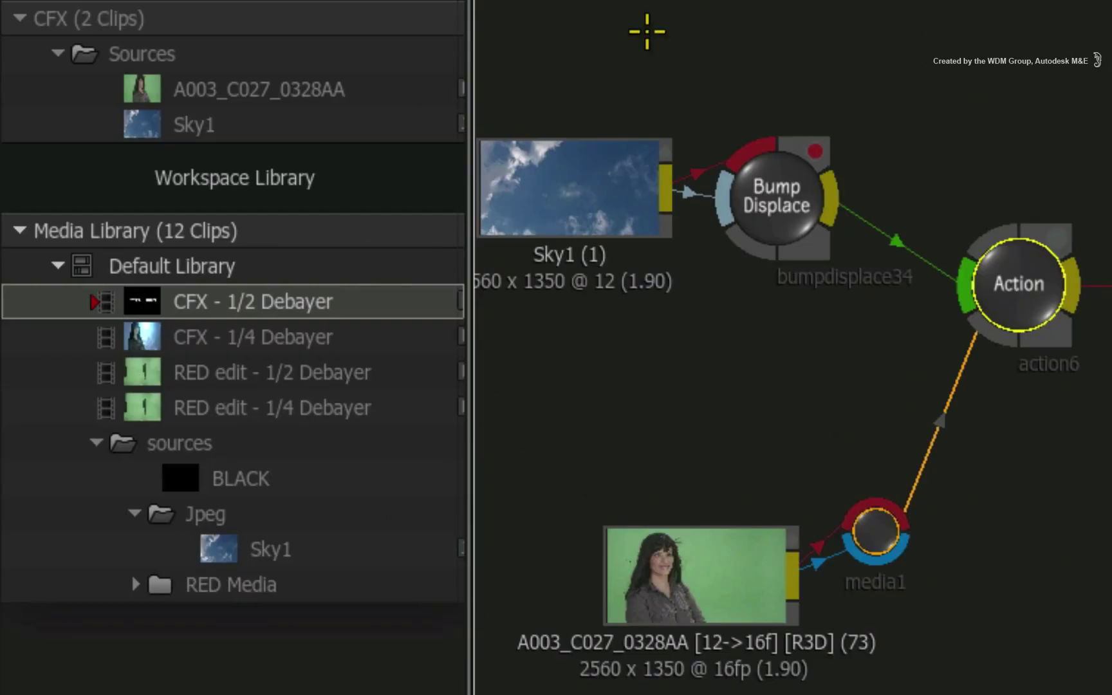
Step: Replace the Sky1 source feeding the Bump Displace node with the Sky1 clip from the Jpeg folder, and display the Action node's result
left_click_drag(581, 187, 616, 81)
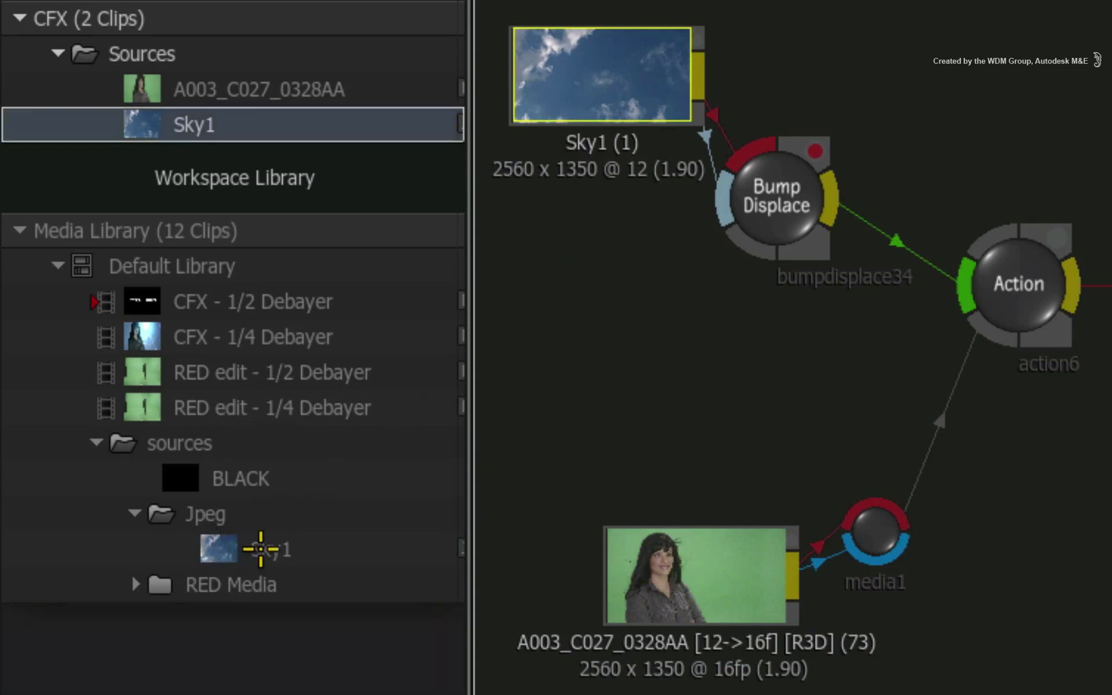
left_click_drag(231, 549, 597, 192)
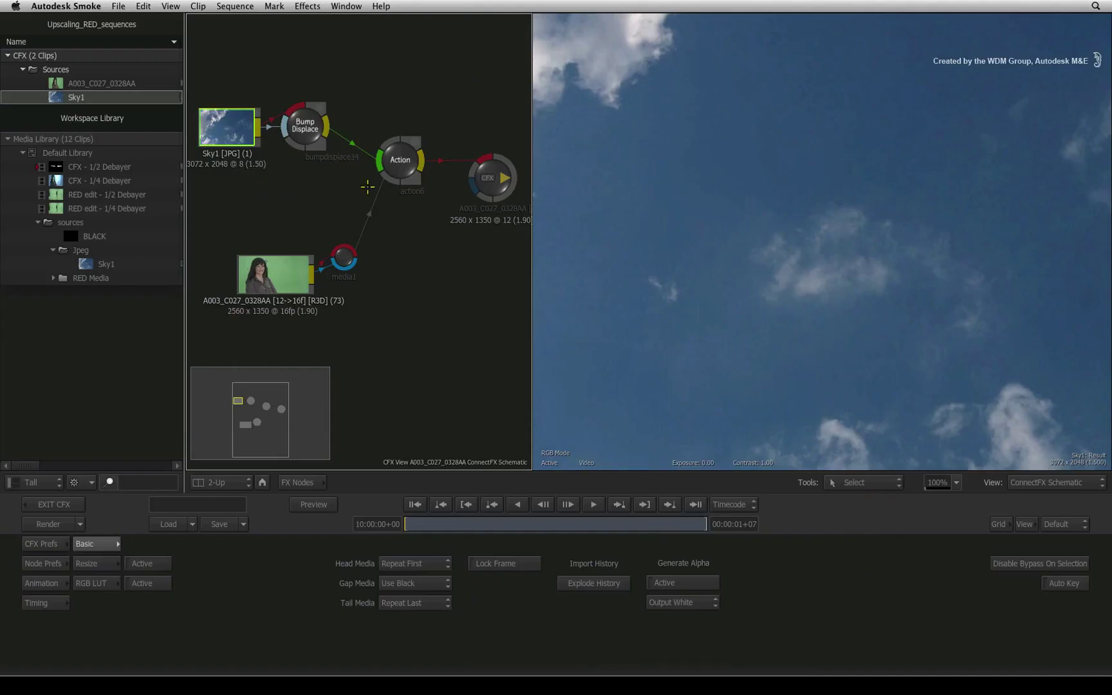
left_click(400, 159)
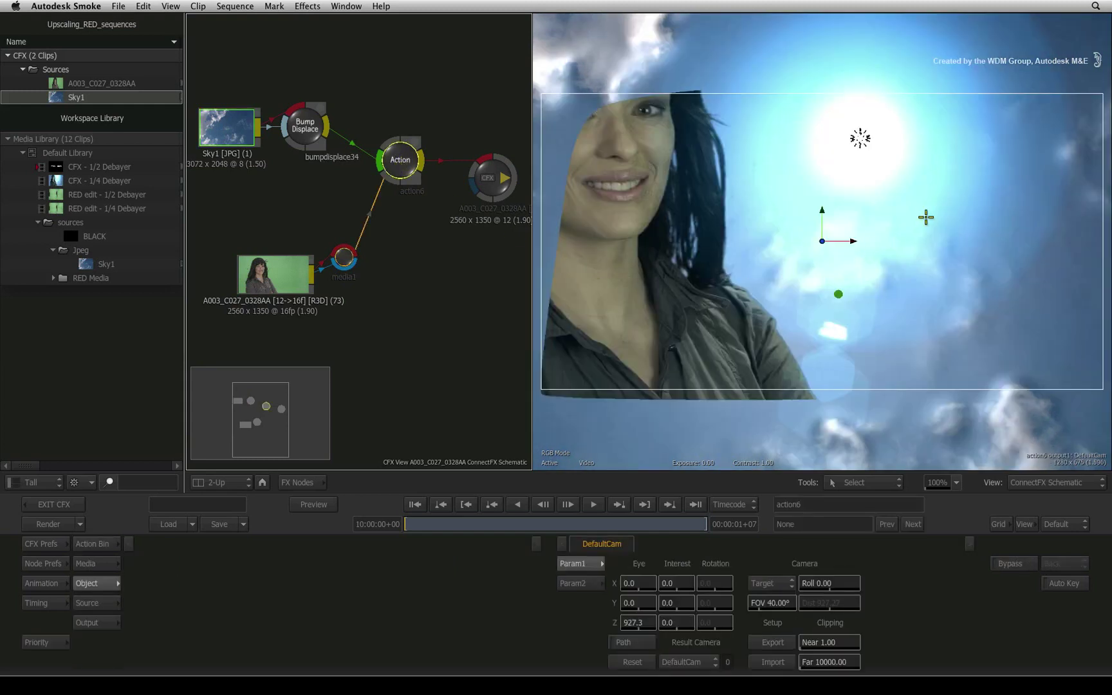